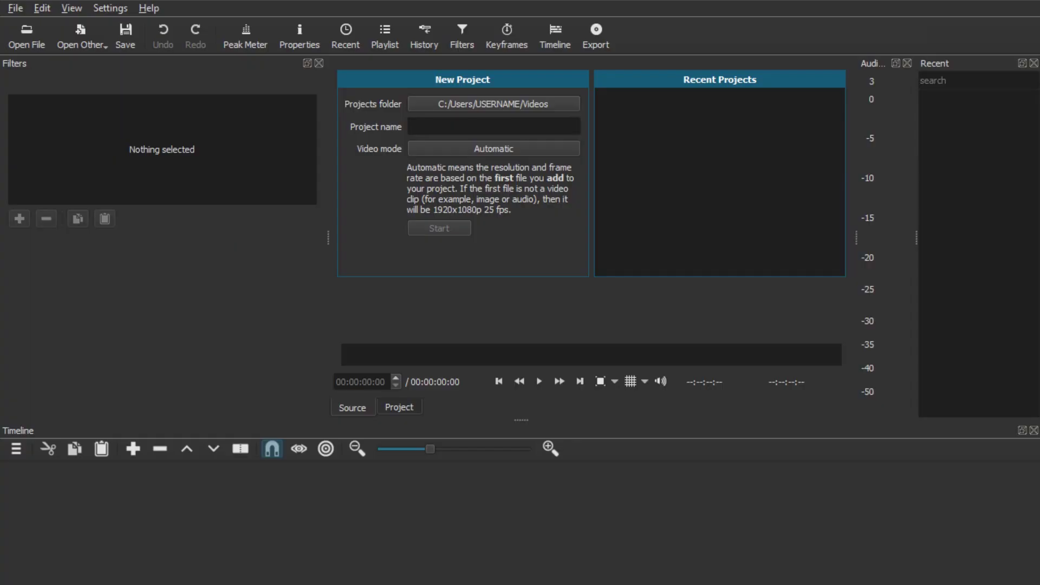
Step: Place RudeBird.mp4 on the first video track and play it to about five seconds
drag(886, 302, 501, 304)
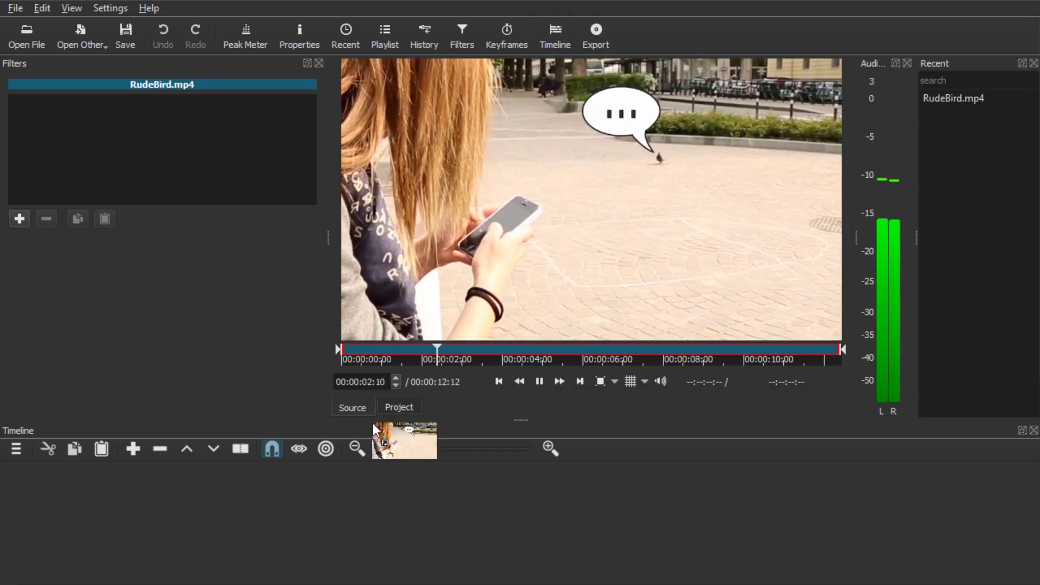
drag(504, 244, 206, 492)
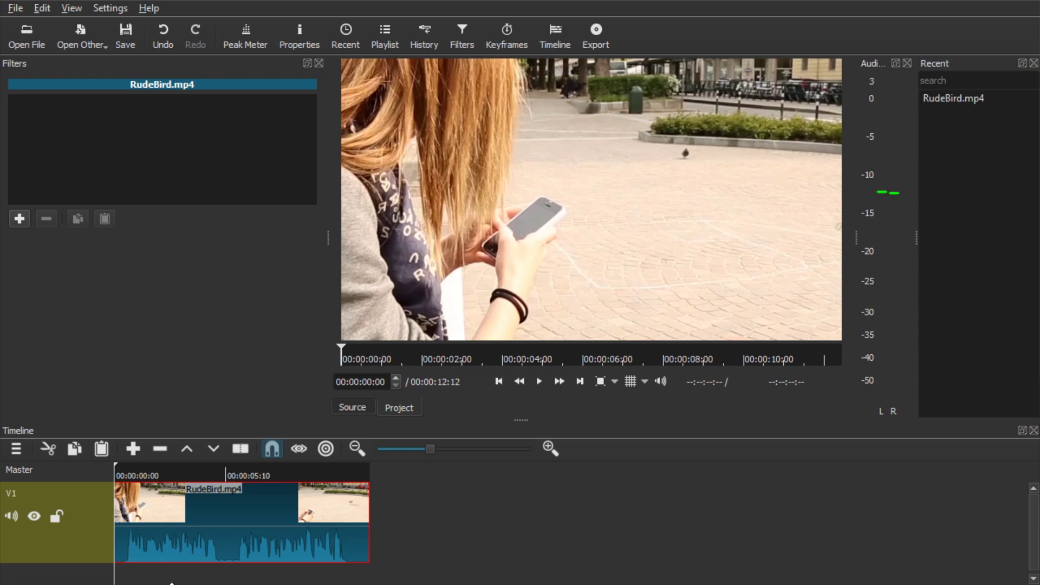
key(space)
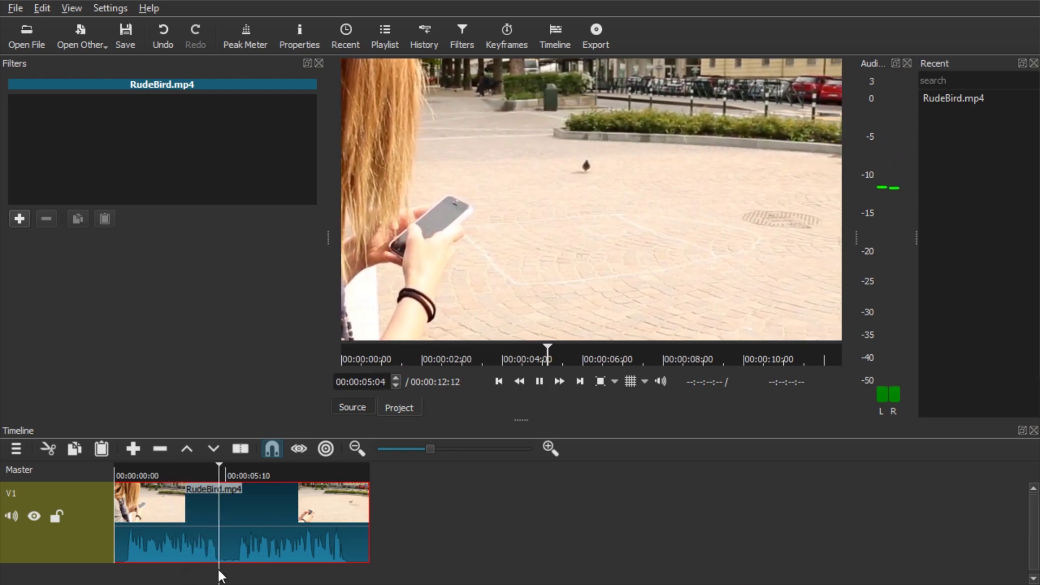
key(space)
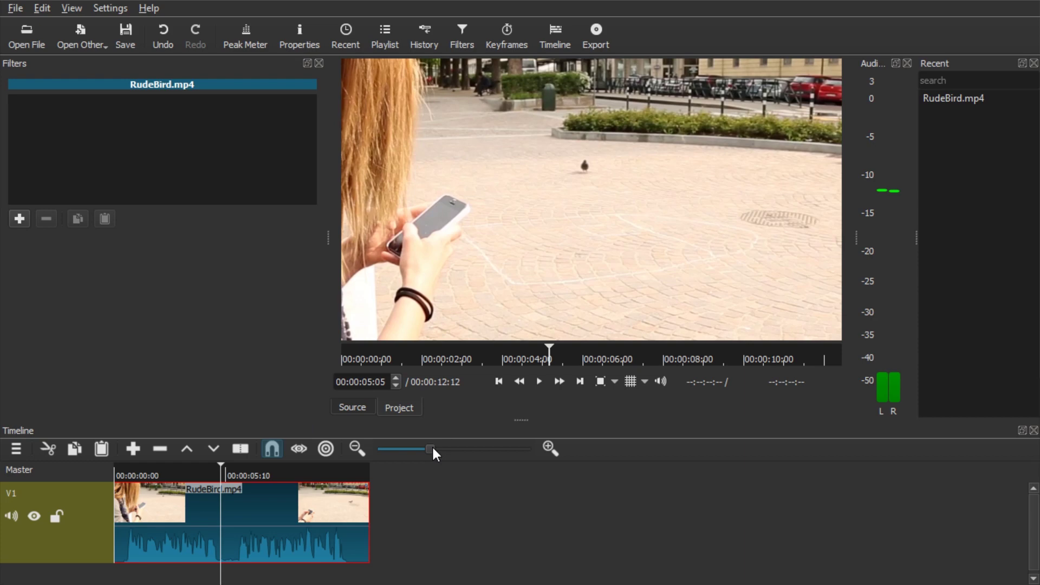
Step: Zoom the timeline in, heighten the video track, and return the playhead to the start
drag(457, 449, 440, 448)
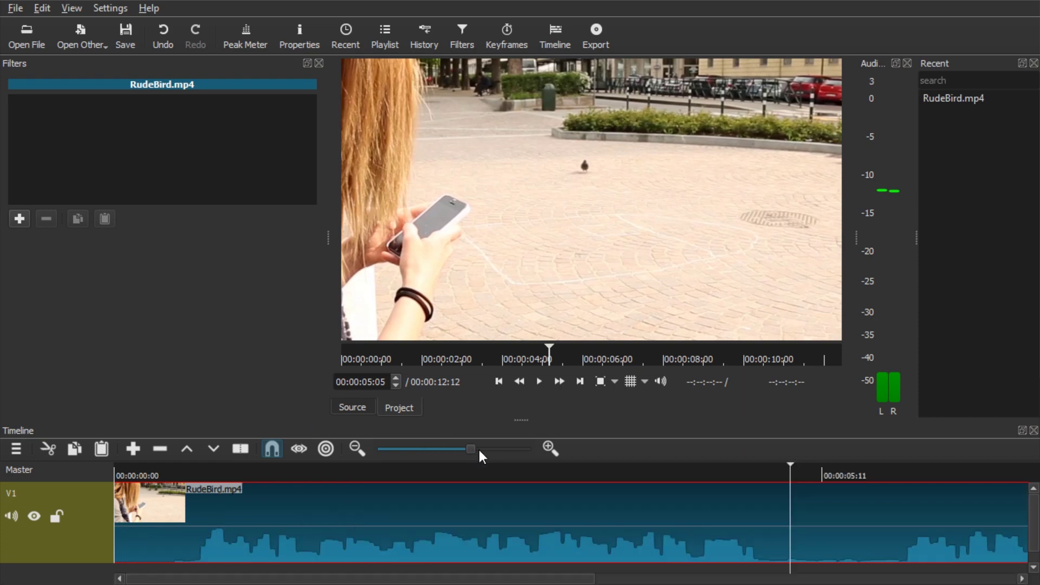
click(551, 446)
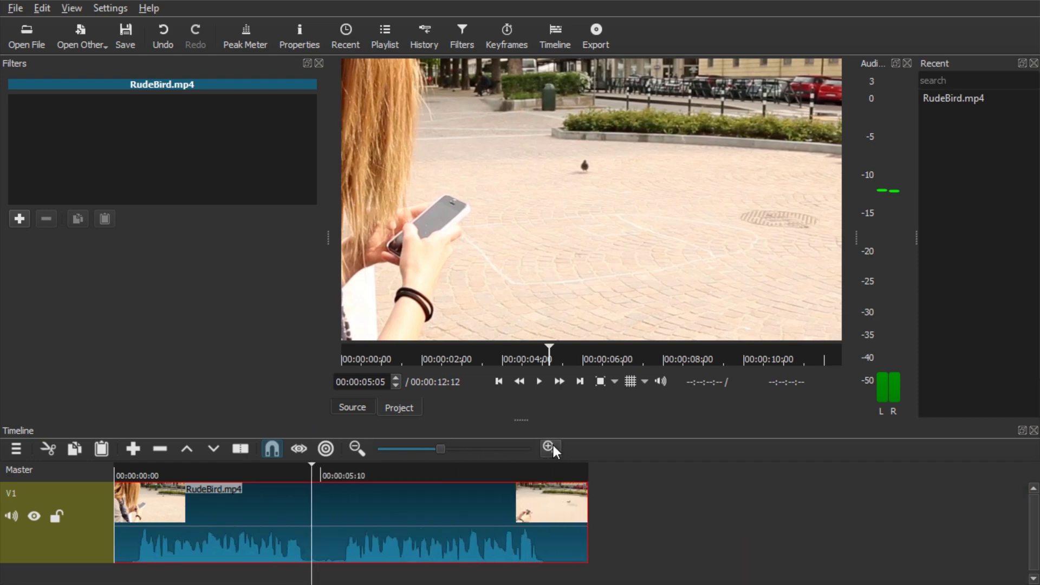
click(550, 446)
drag(524, 422, 524, 345)
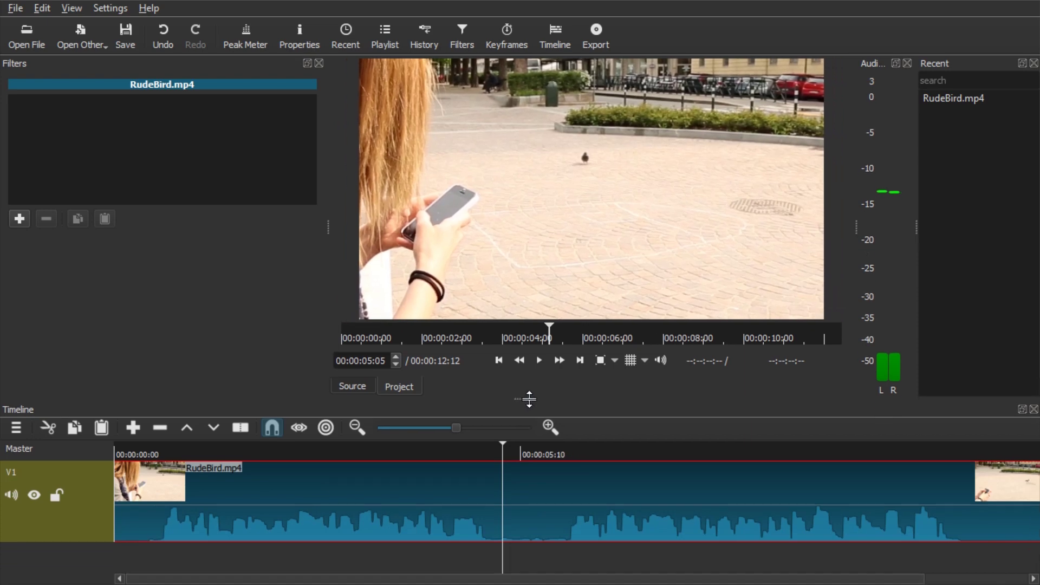
key(ctrl+plus)
key(ctrl+plus)
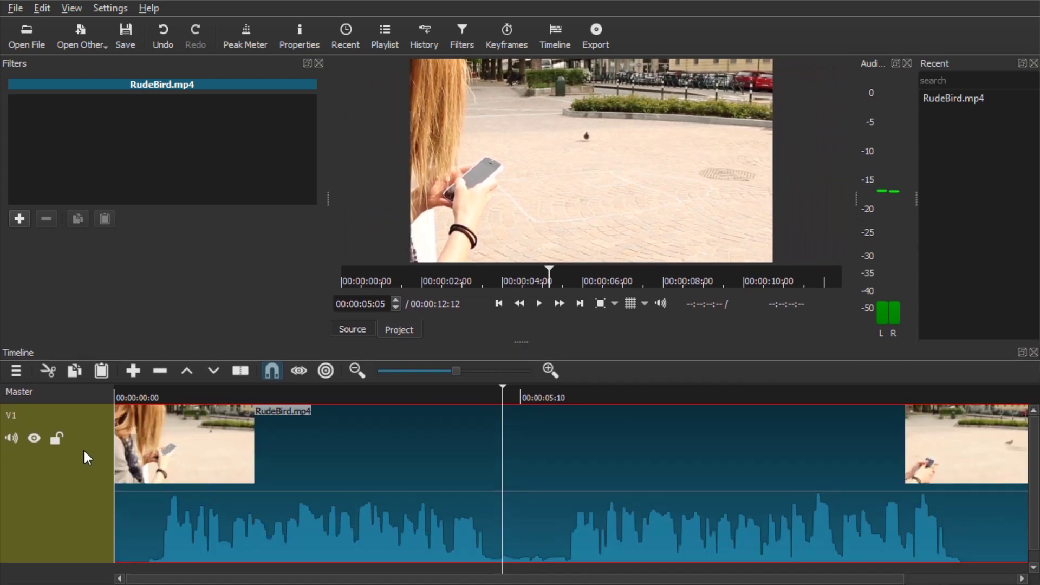
click(135, 496)
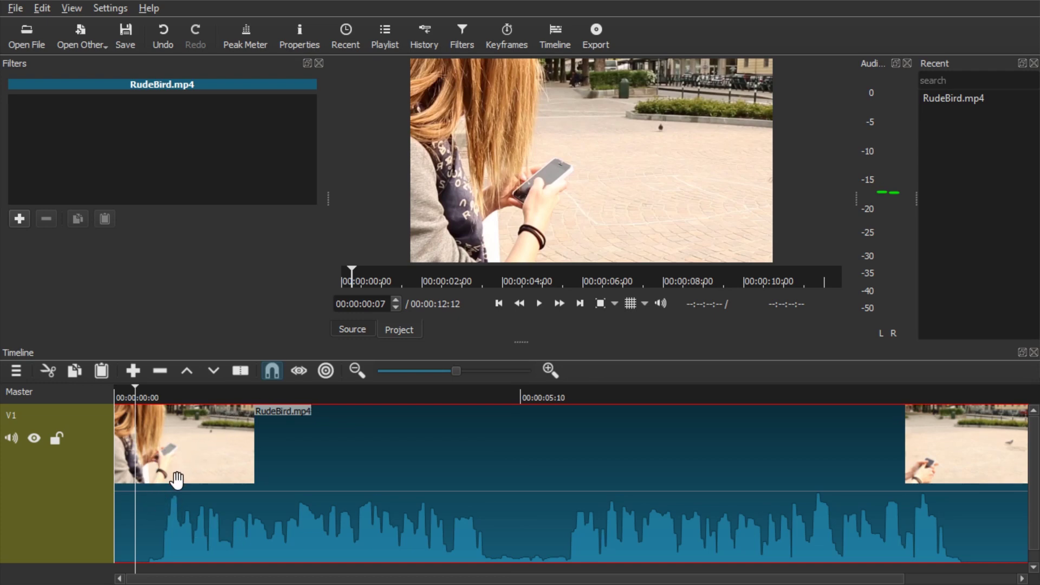
Step: Split the clip at the start and end of the first rude word near one second
drag(177, 478, 121, 473)
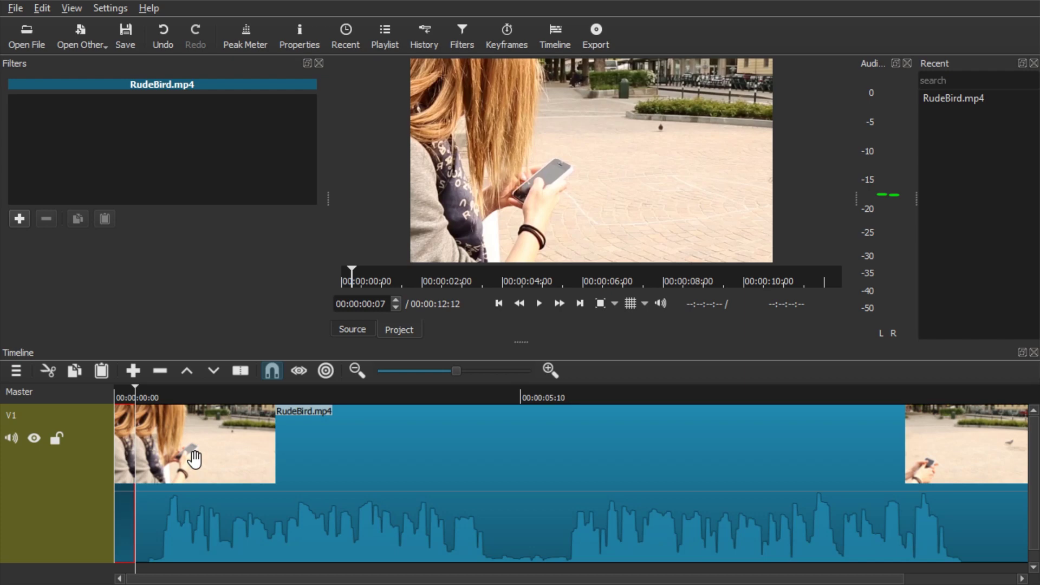
click(248, 492)
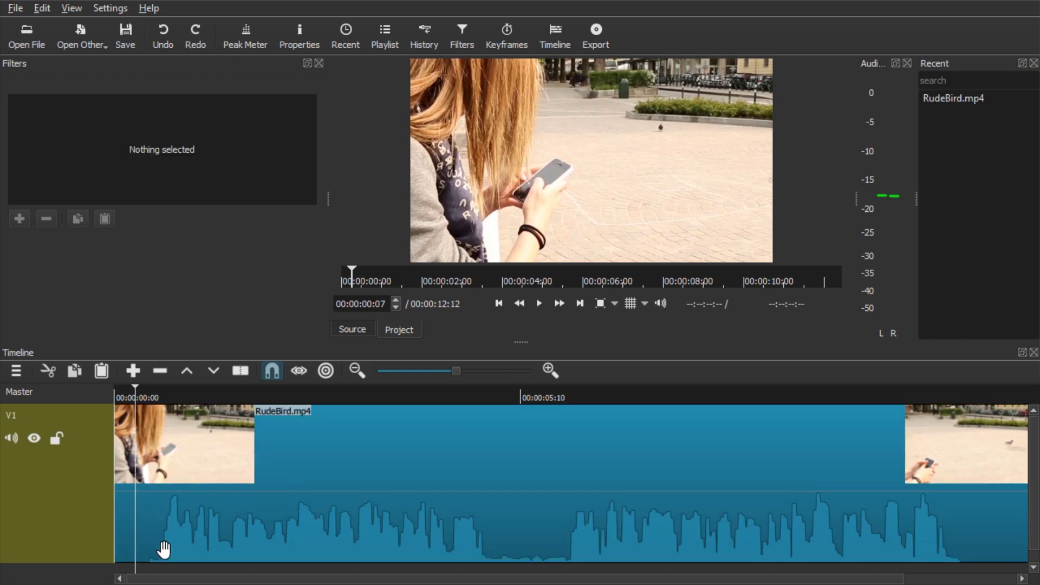
key(space)
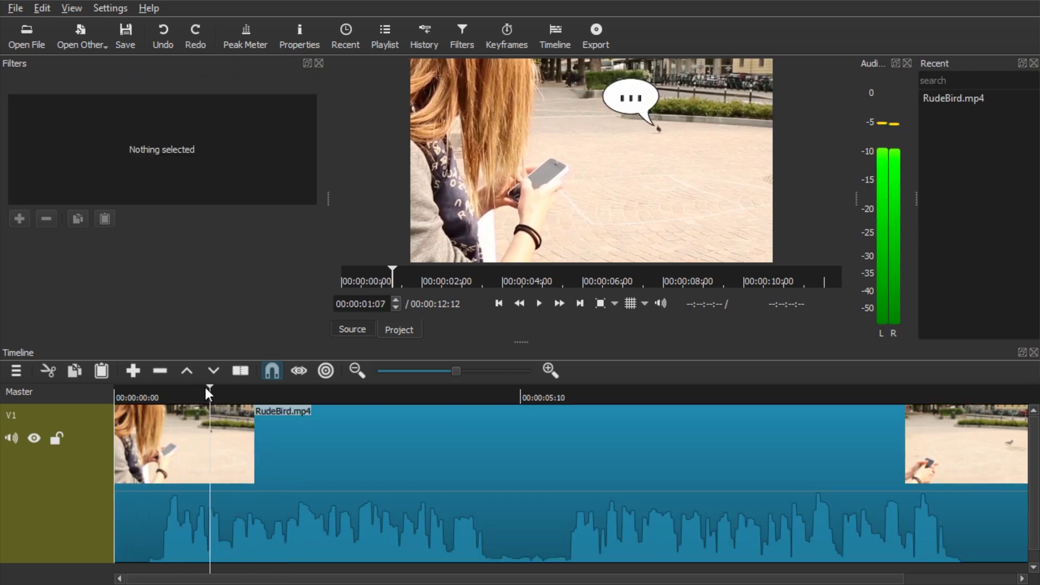
click(196, 393)
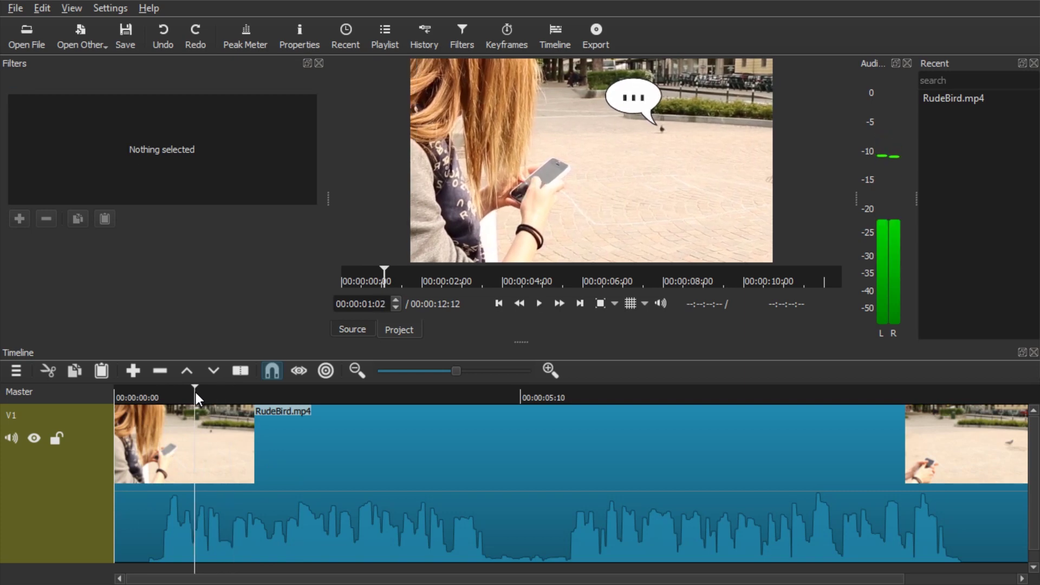
key(s)
mouse_move(195, 393)
mouse_down()
mouse_move(219, 397)
mouse_move(186, 394)
mouse_up()
key(s)
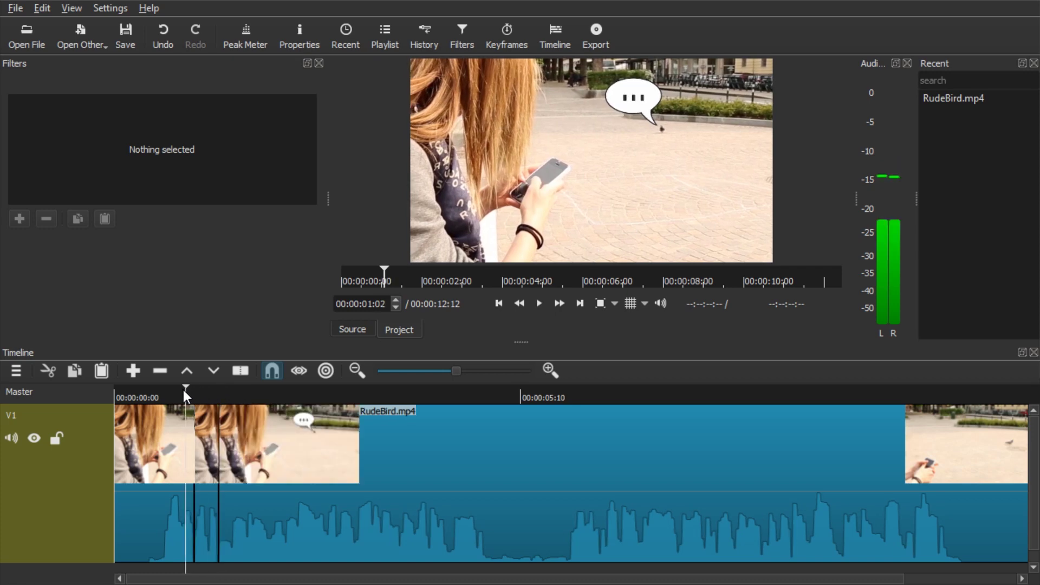
key(space)
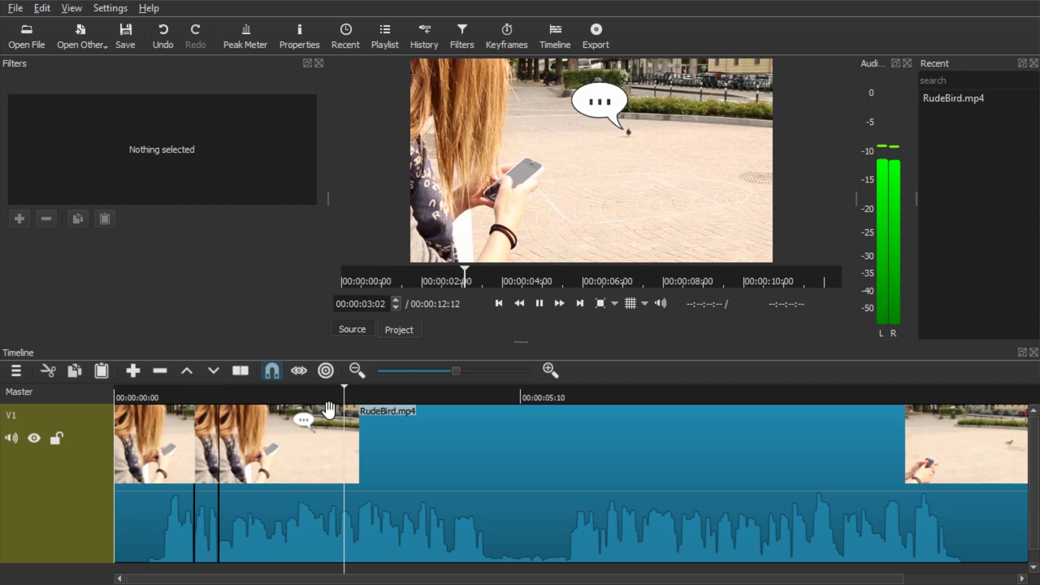
Step: Add further splits at the following rude words, then bring the playhead back to one second
mouse_move(337, 389)
mouse_down()
mouse_move(327, 396)
mouse_move(357, 395)
mouse_up()
key(ctrl+v)
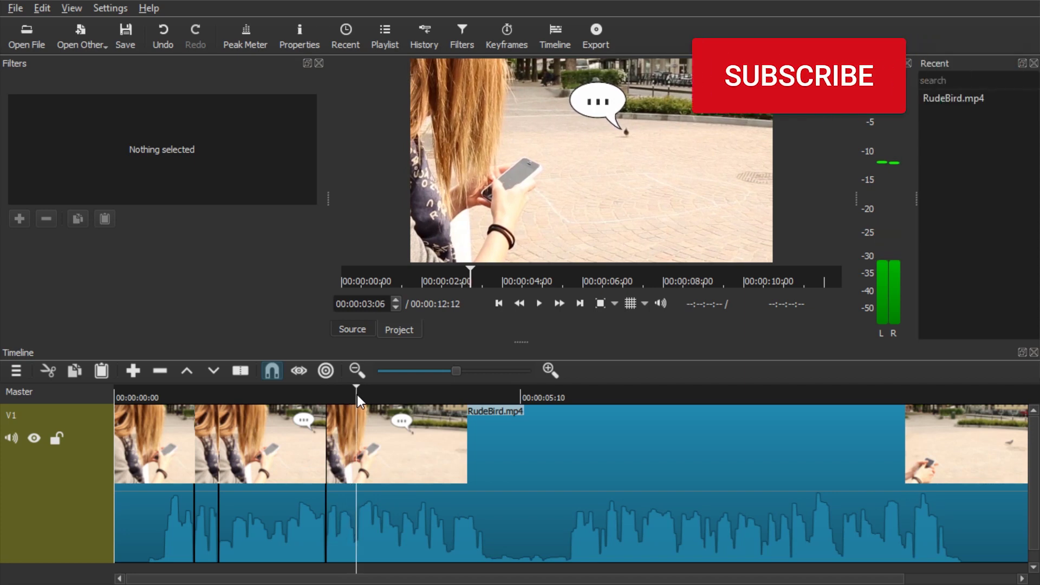
key(ctrl+v)
key(space)
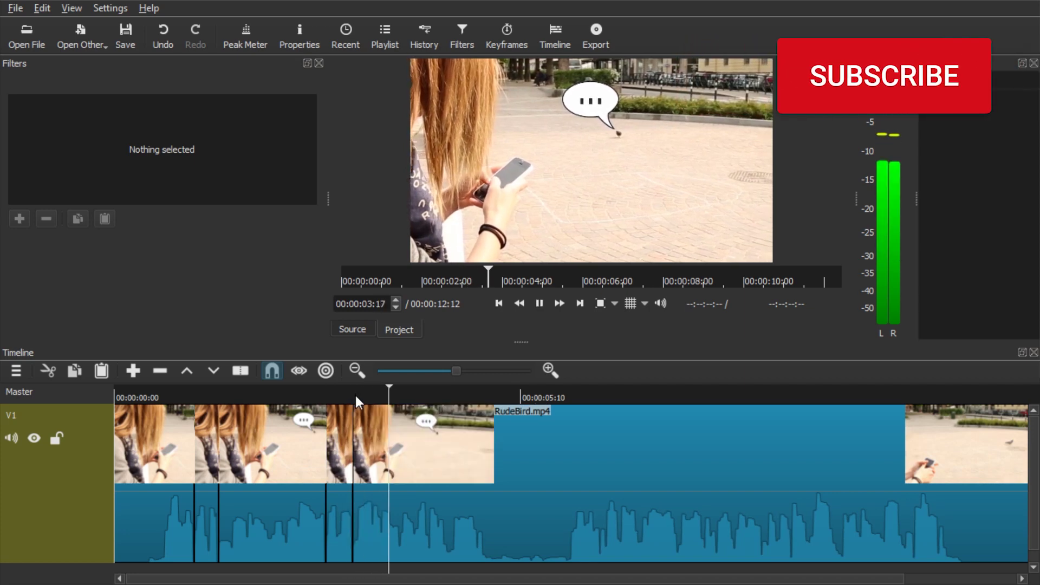
key(space)
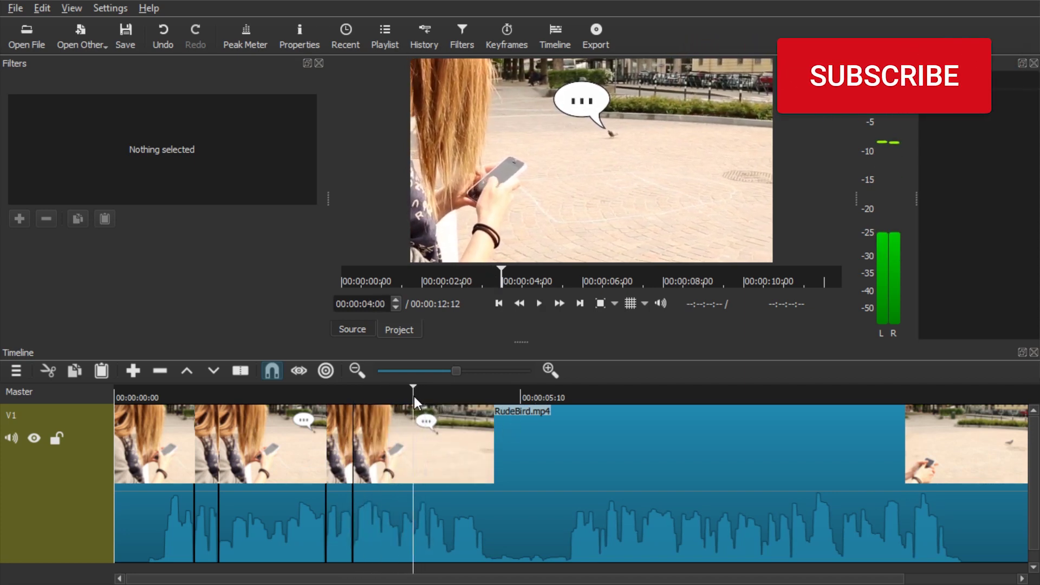
key(space)
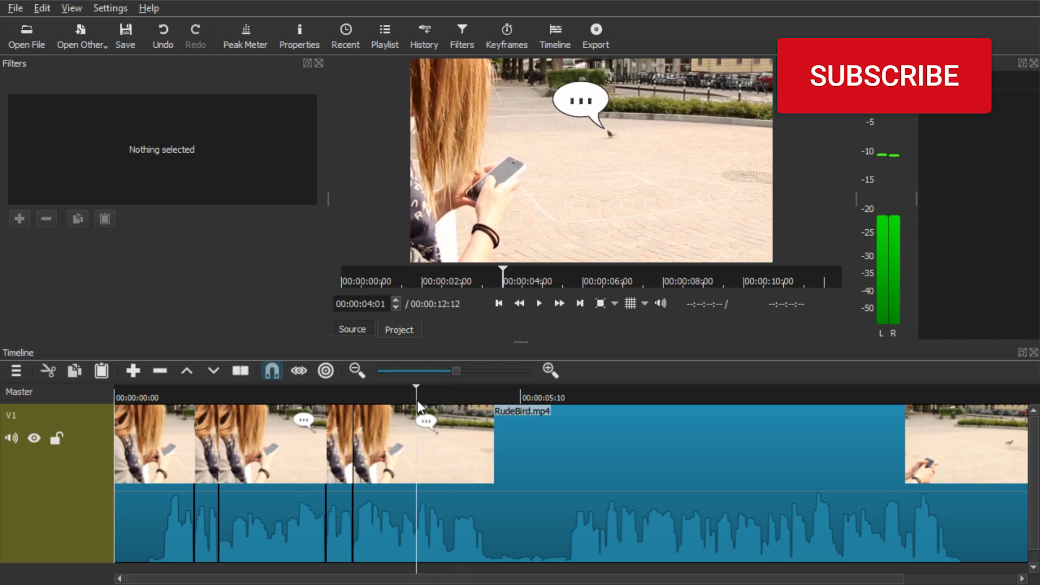
key(space)
key(ctrl+v)
key(ctrl+v)
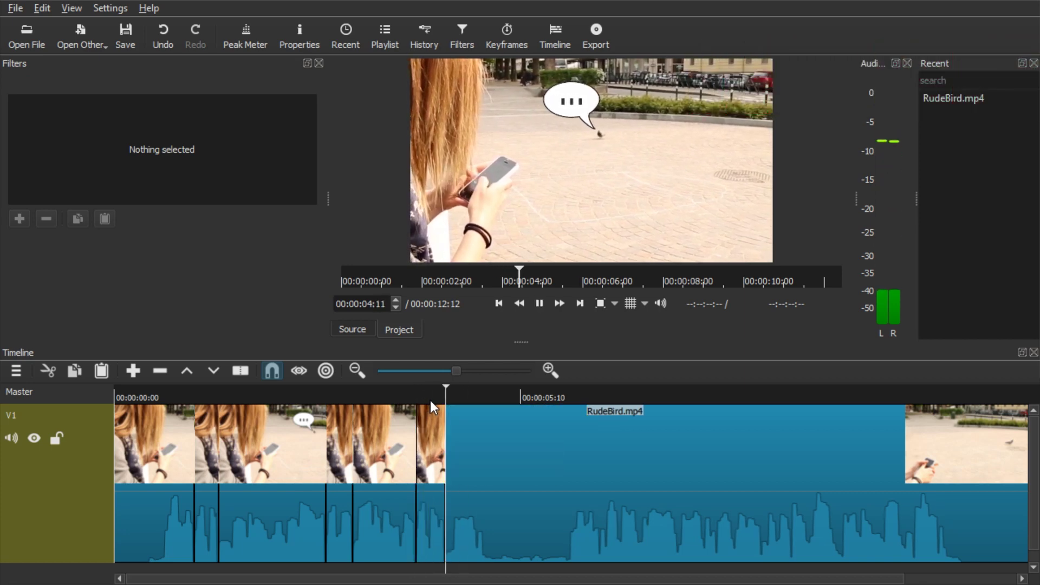
key(space)
key(space)
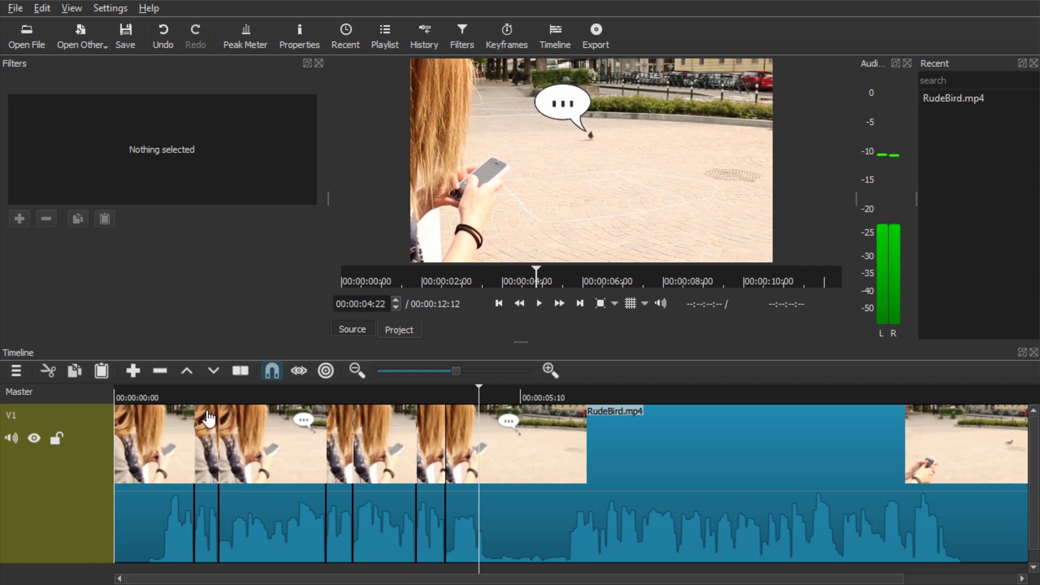
drag(145, 397, 195, 396)
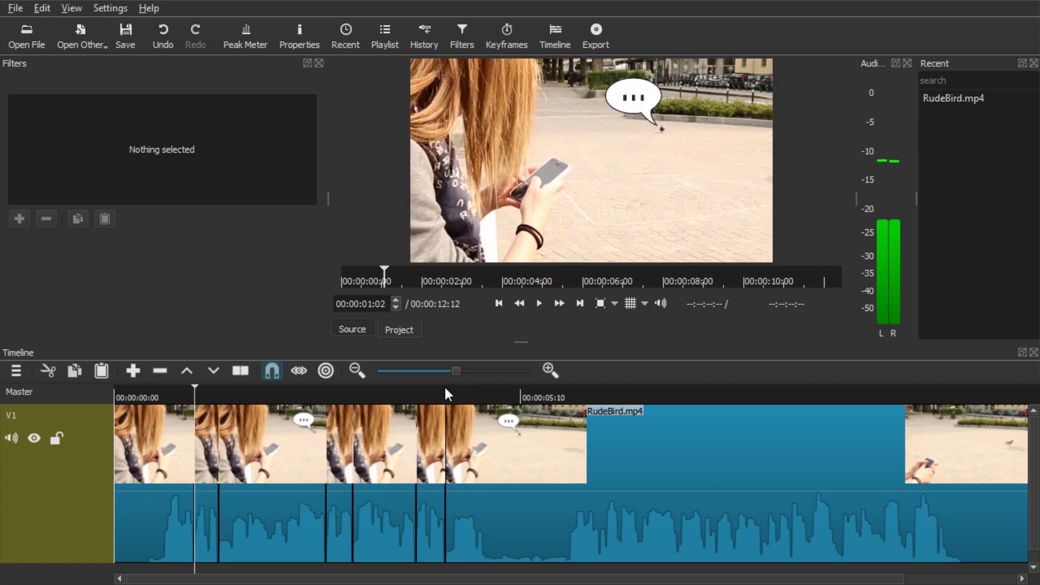
Step: Add a Mute filter to the short piece at 00:00:01:02 and play it back to check
click(206, 498)
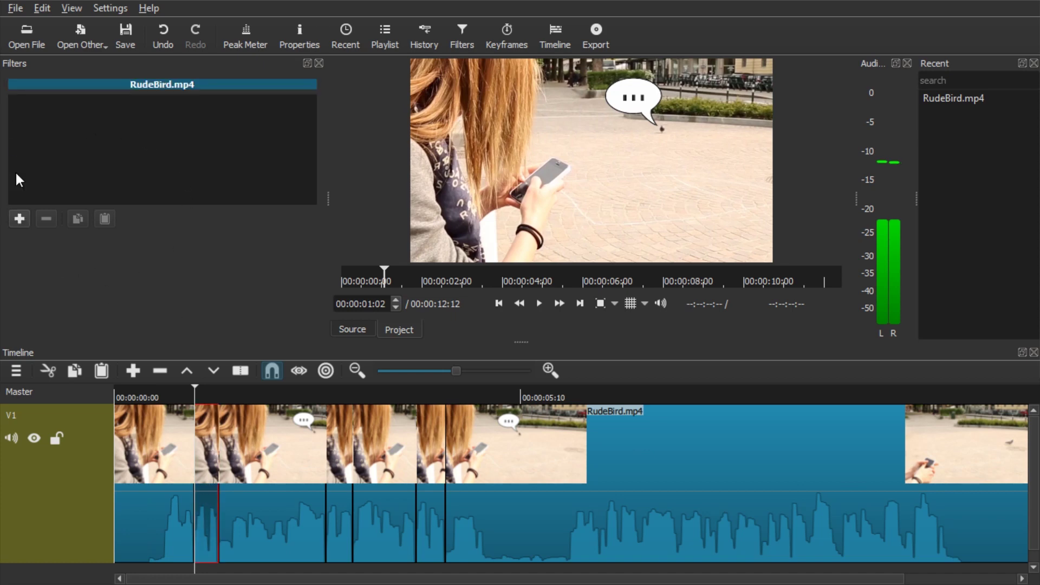
click(20, 218)
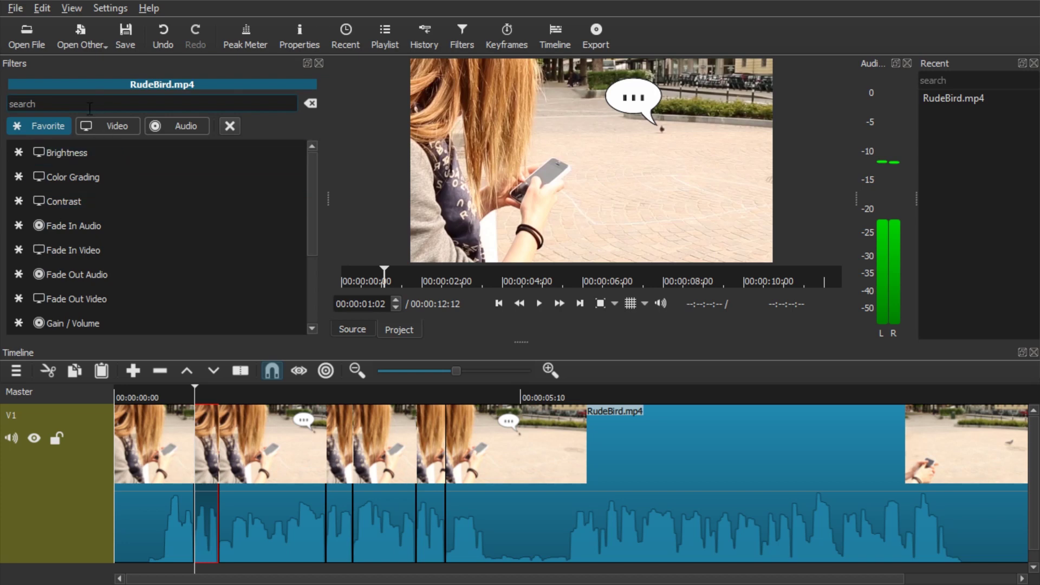
text(mu)
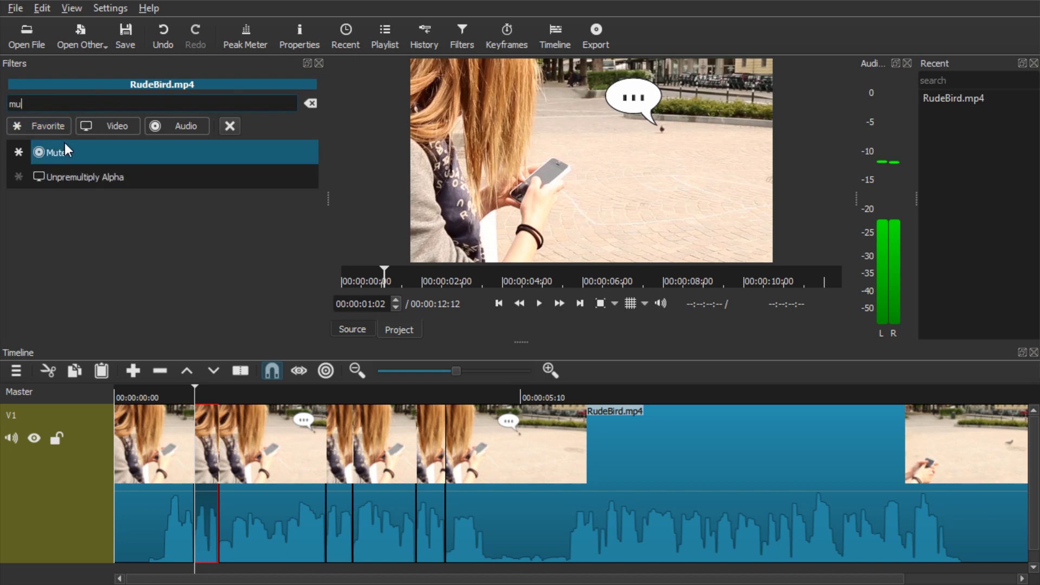
click(57, 151)
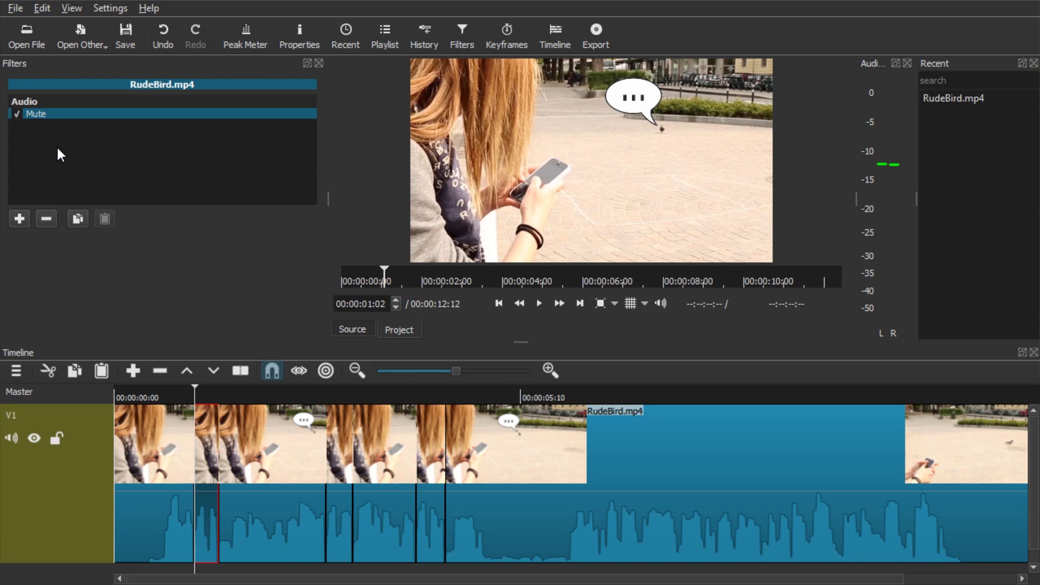
click(147, 392)
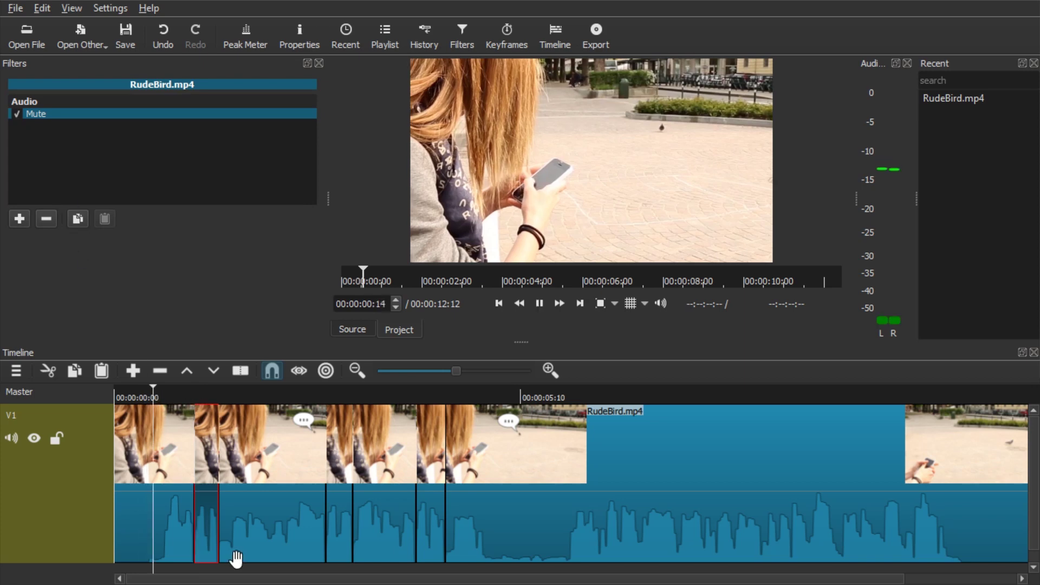
key(space)
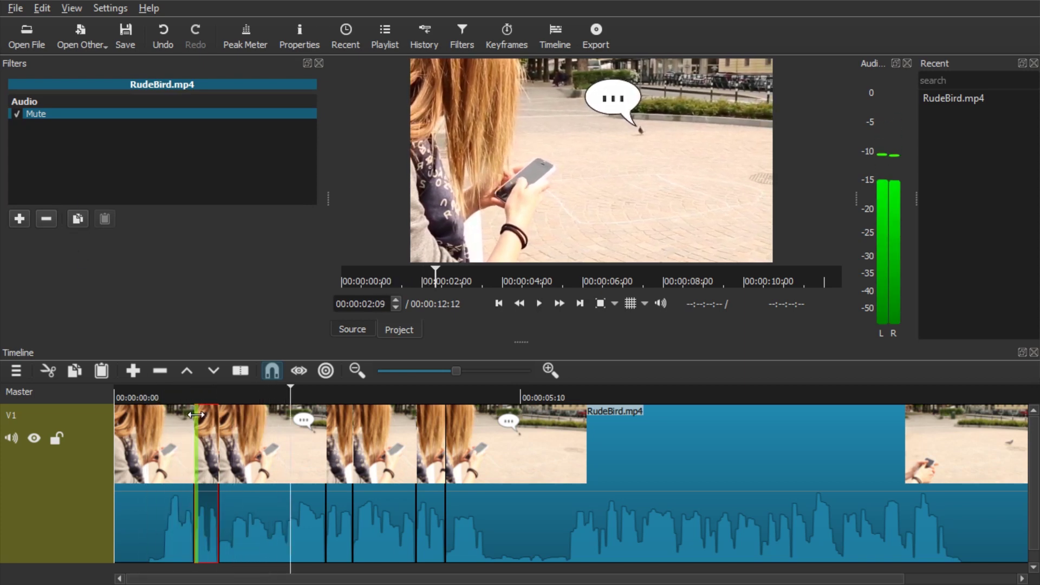
Step: Select another short piece, search the filter list for 'mu', then clear the search
key(space)
click(345, 472)
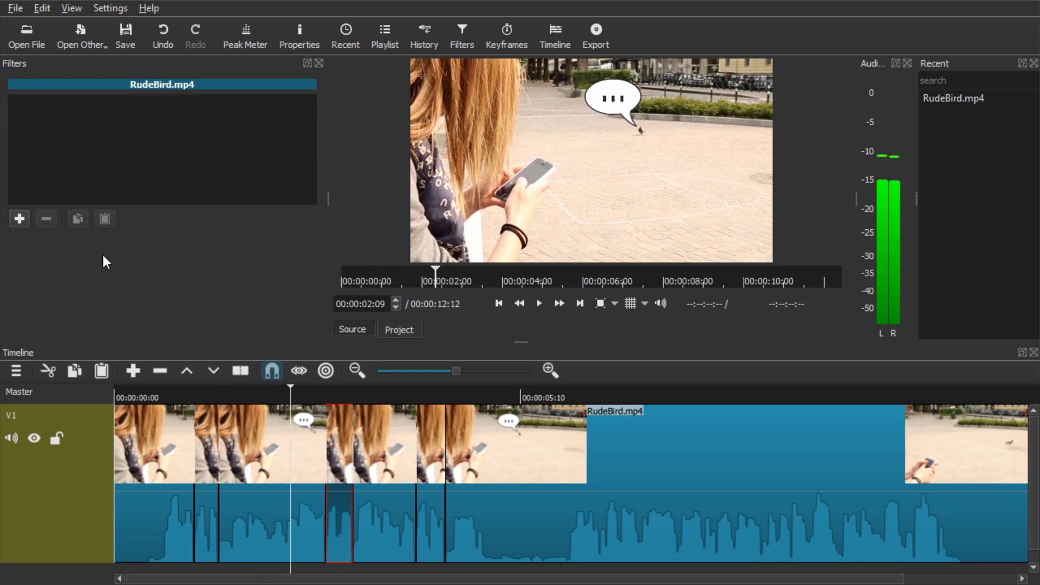
click(21, 219)
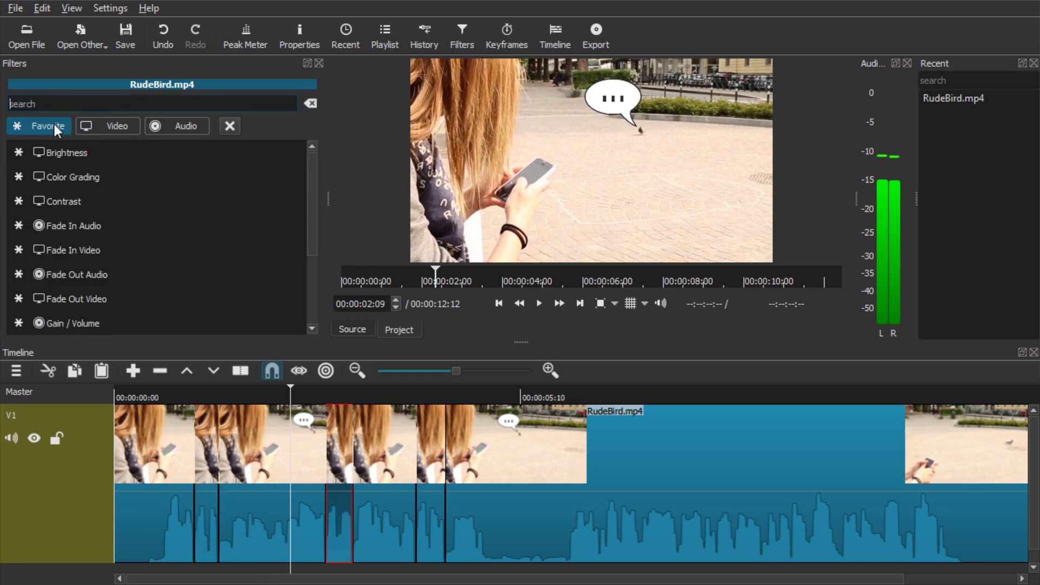
text(mu)
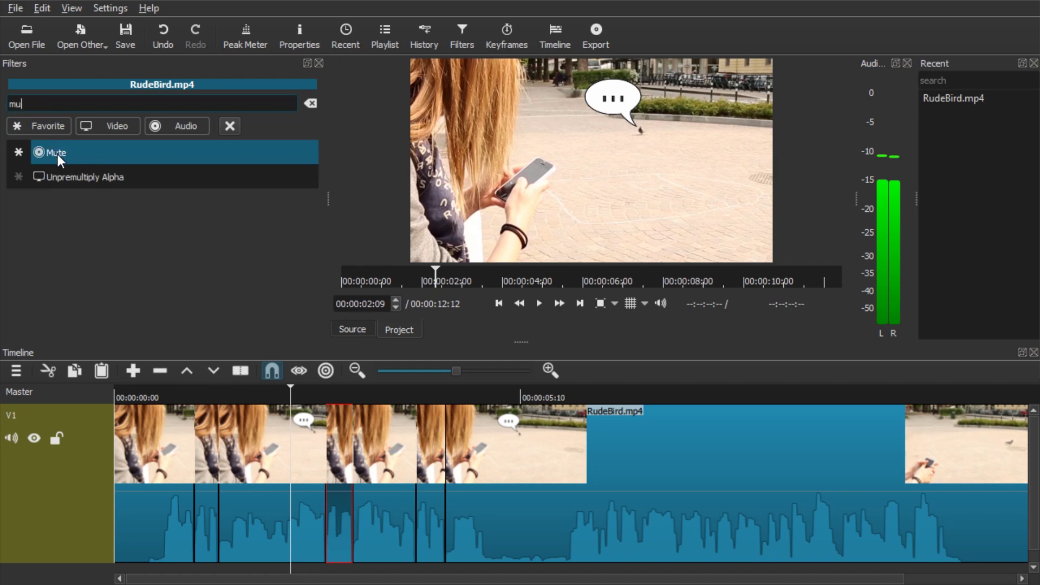
click(311, 104)
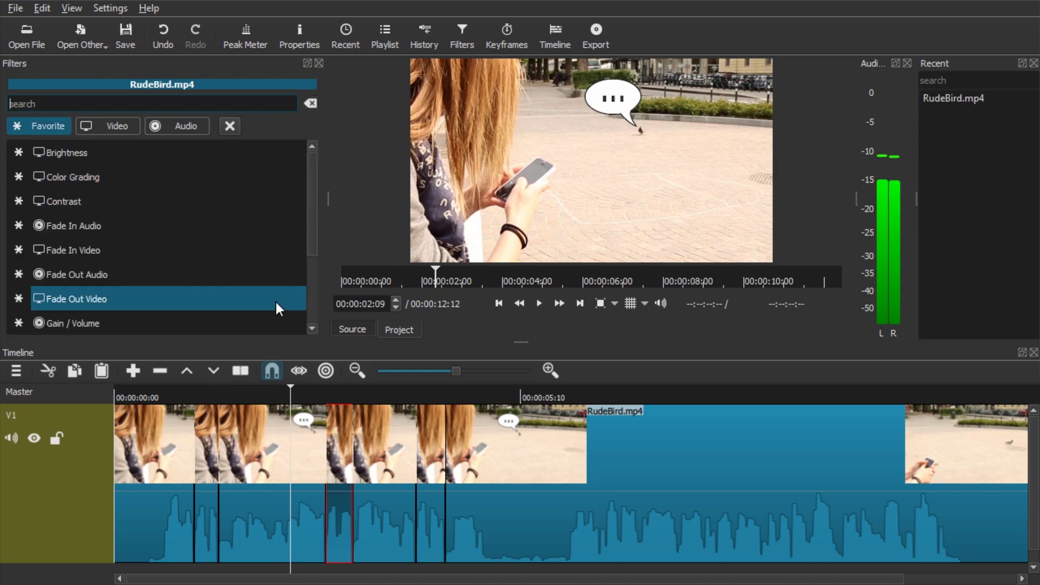
Step: Copy the first piece's Mute filter and paste it onto two more short pieces
click(211, 446)
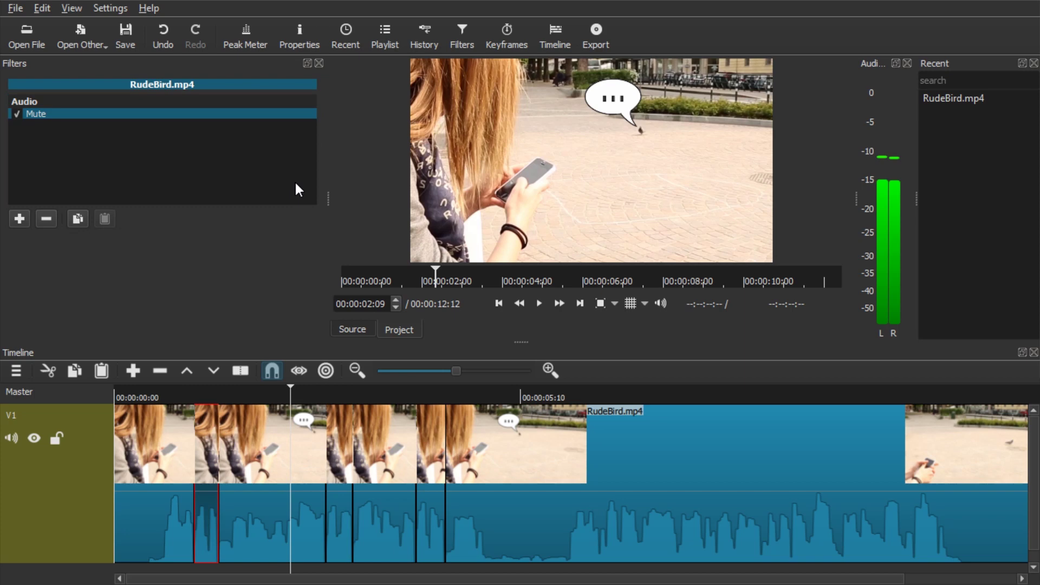
click(78, 221)
click(345, 465)
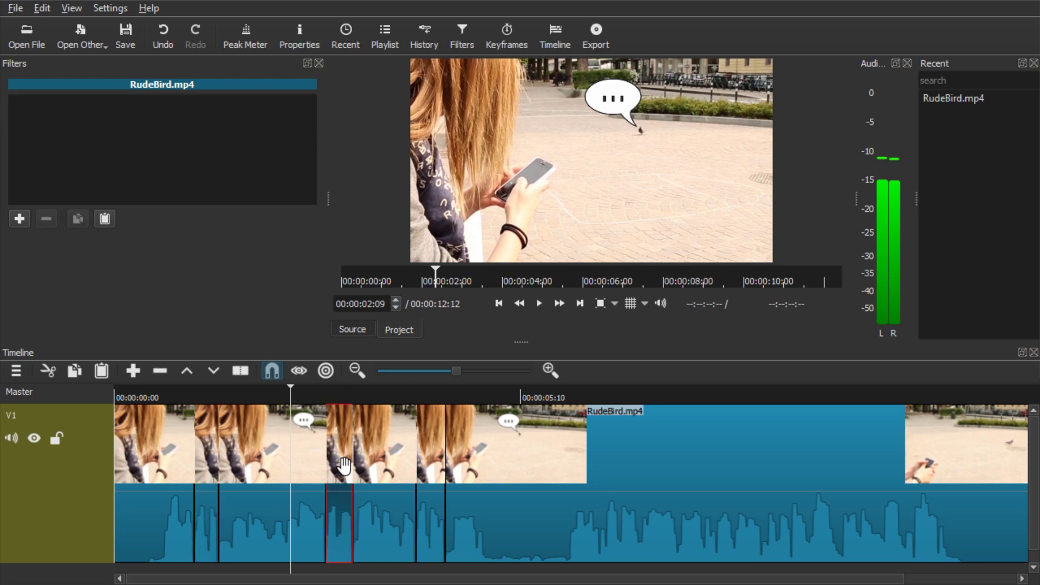
click(107, 219)
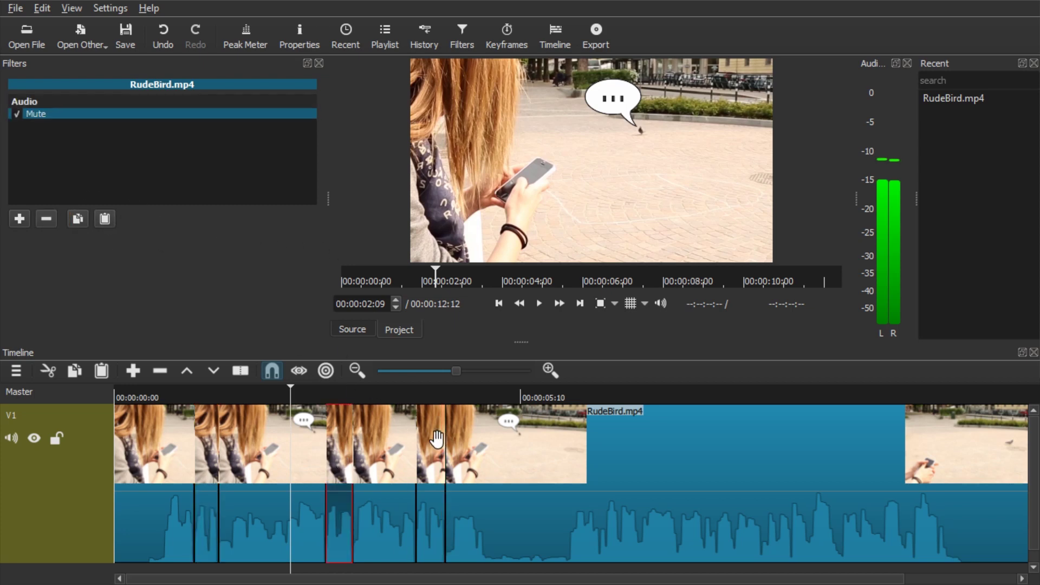
click(438, 439)
click(107, 219)
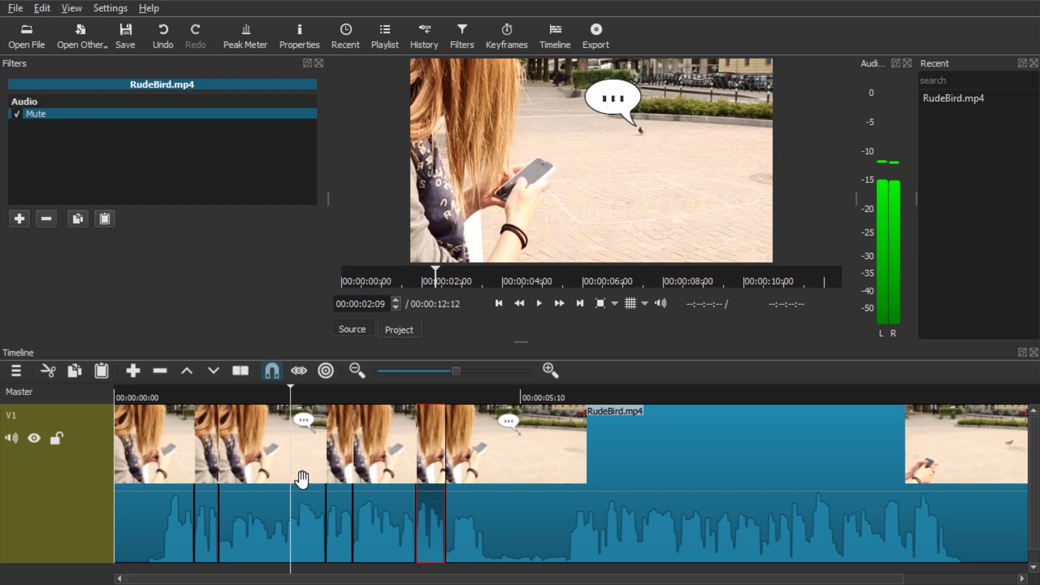
Step: Play and scrub through the later seconds to locate the next speech-bubble moments
click(157, 397)
key(space)
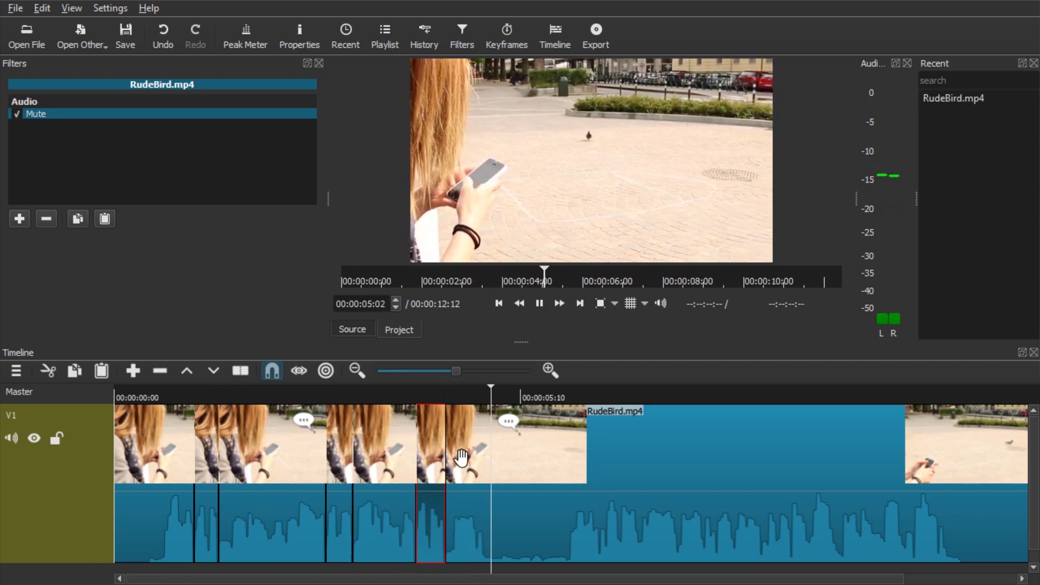
key(space)
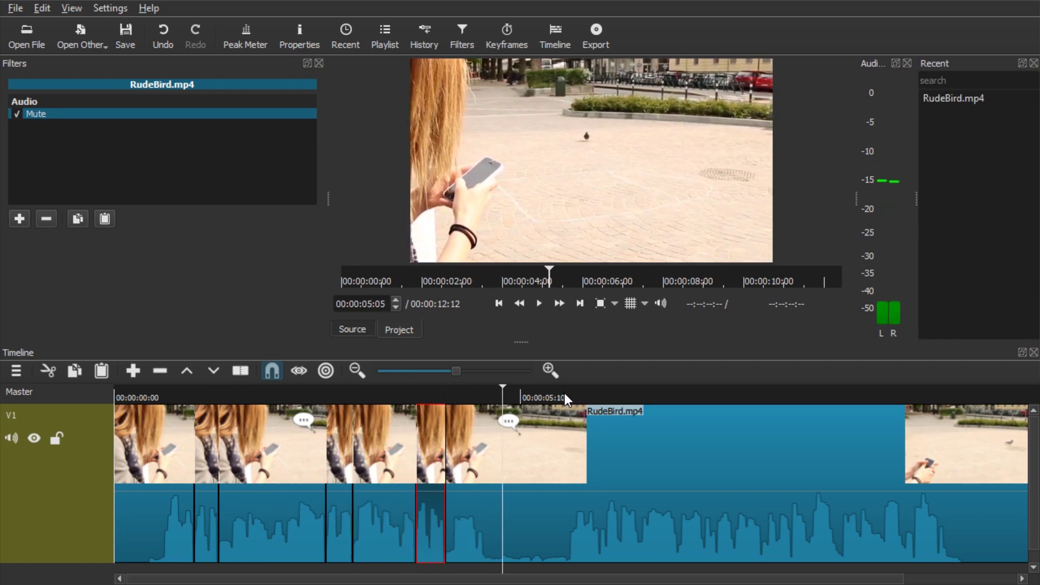
mouse_move(565, 395)
mouse_down()
mouse_move(623, 397)
mouse_move(602, 395)
mouse_up()
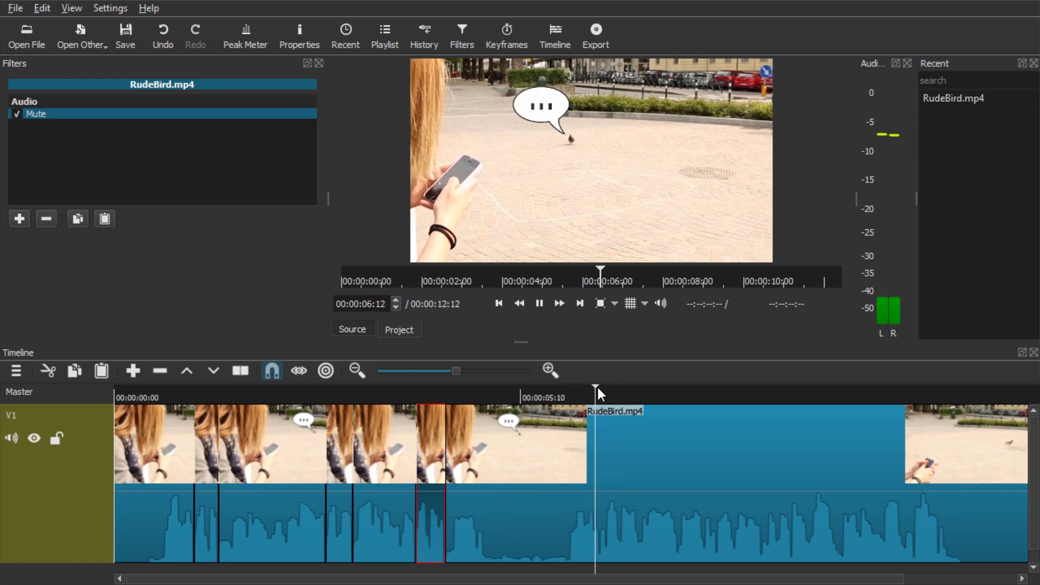
key(space)
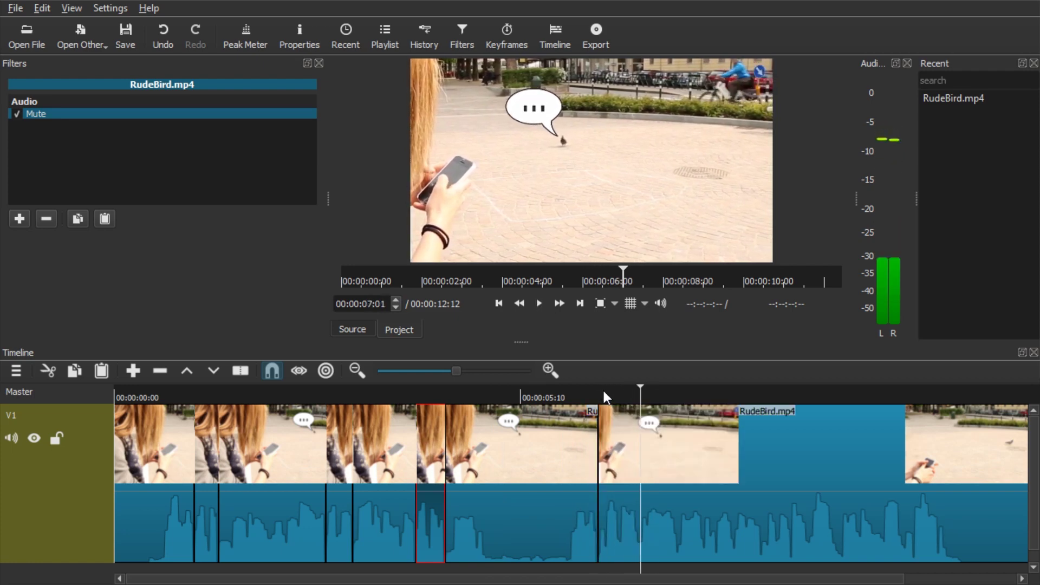
click(612, 391)
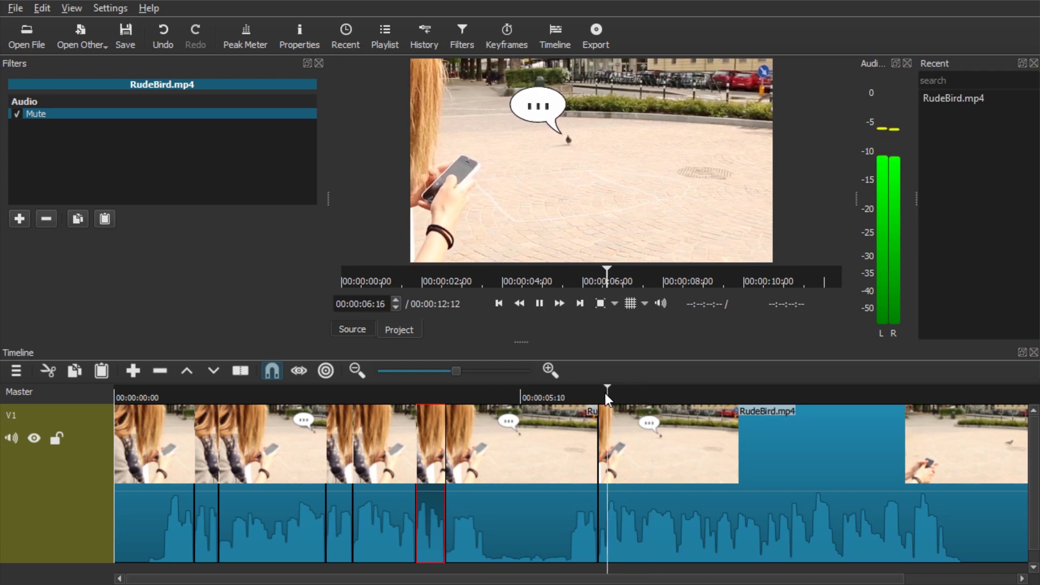
drag(607, 392, 694, 396)
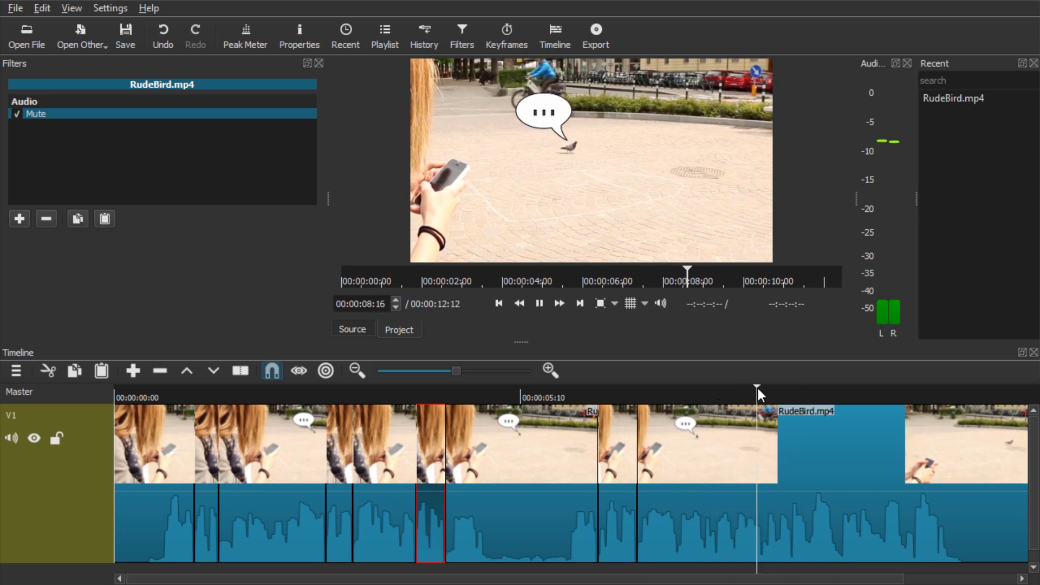
Step: Split the clip at 09:06 and at the following swear points
drag(765, 388, 778, 389)
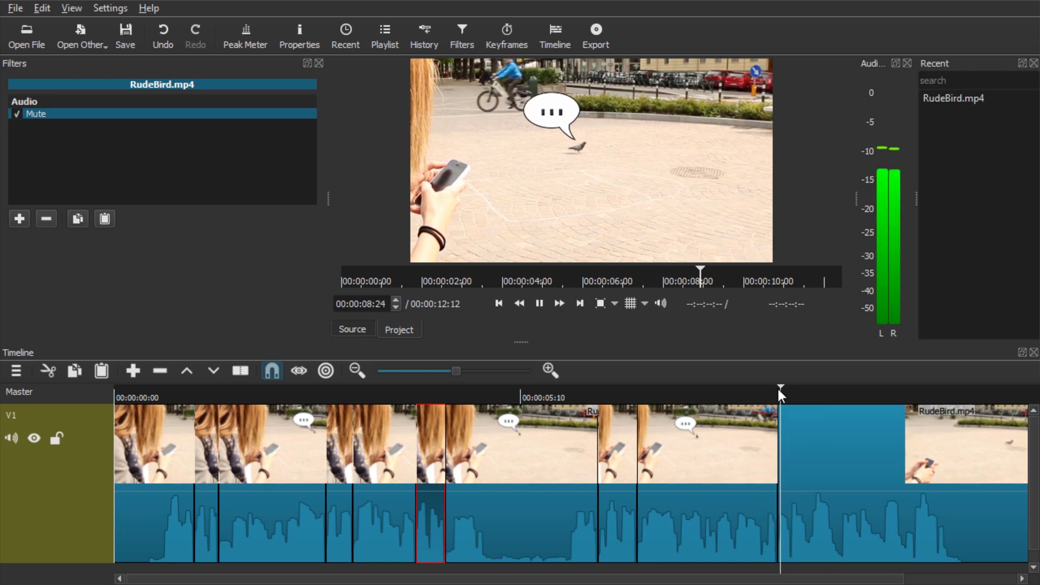
drag(777, 390, 807, 388)
key(s)
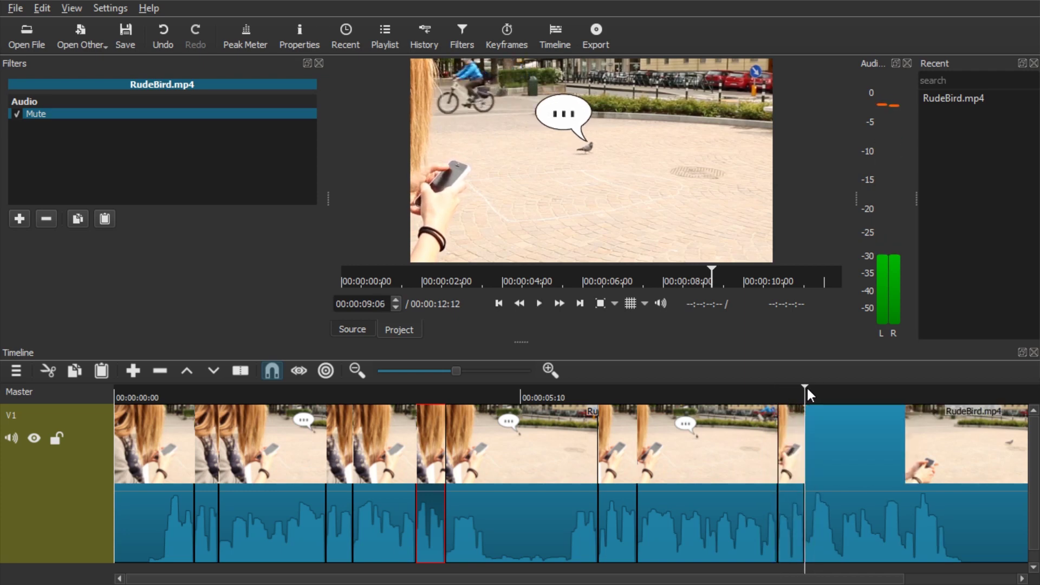
key(space)
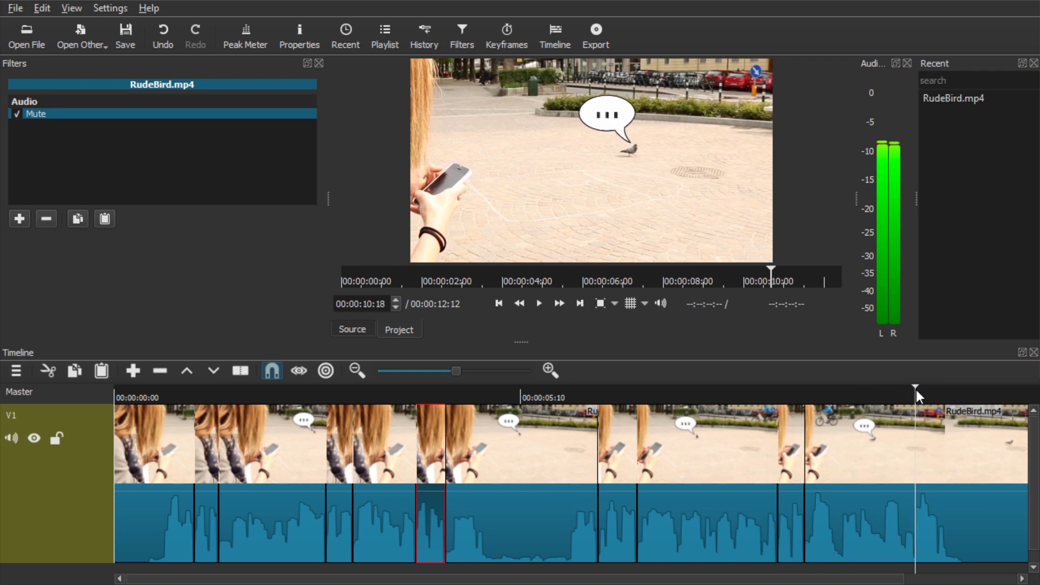
key(space)
key(space)
key(s)
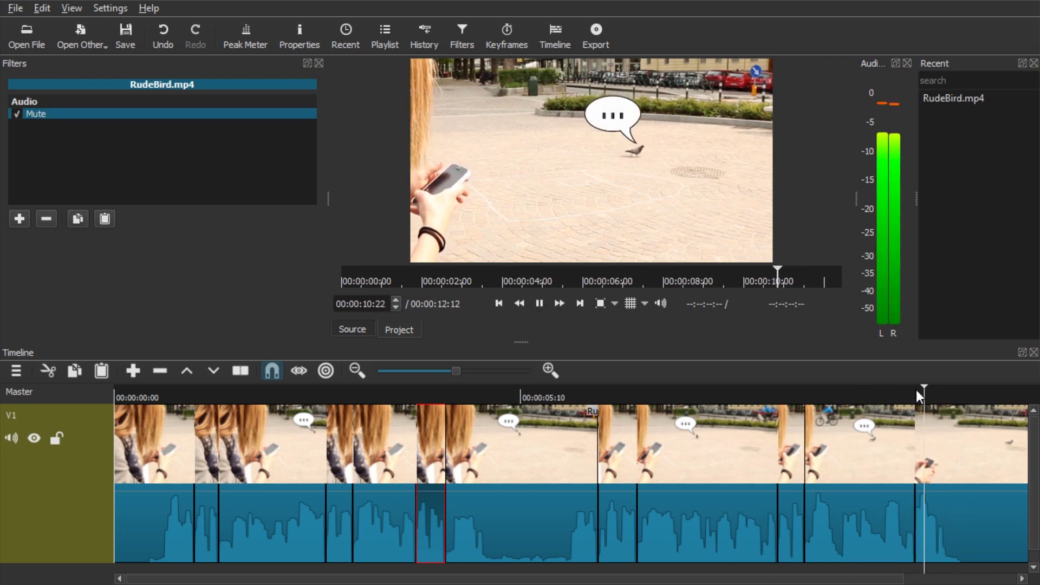
key(space)
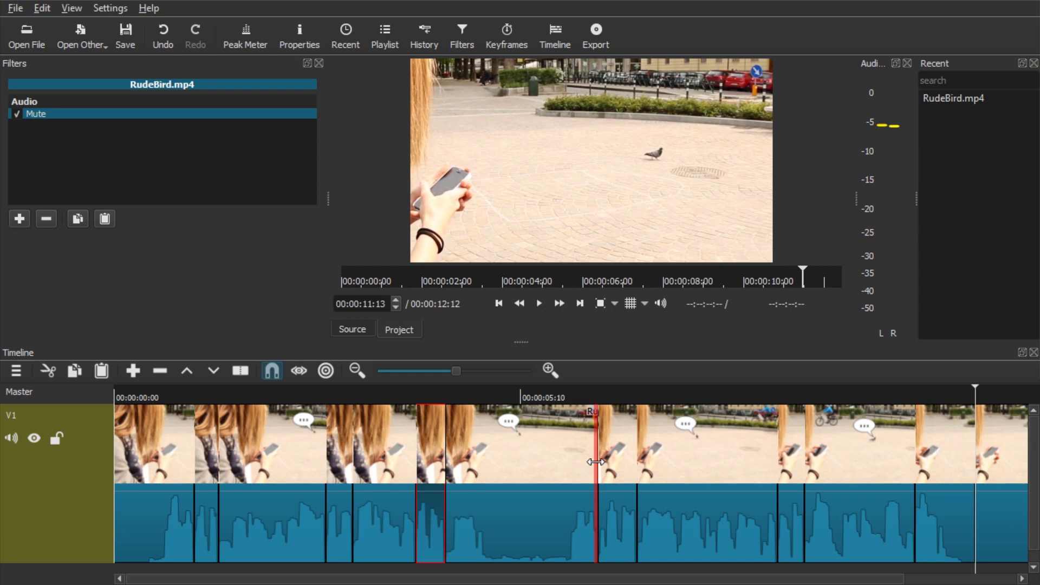
Step: Paste the Mute filter onto the three new short pieces, then return the playhead to the start
click(614, 484)
click(106, 220)
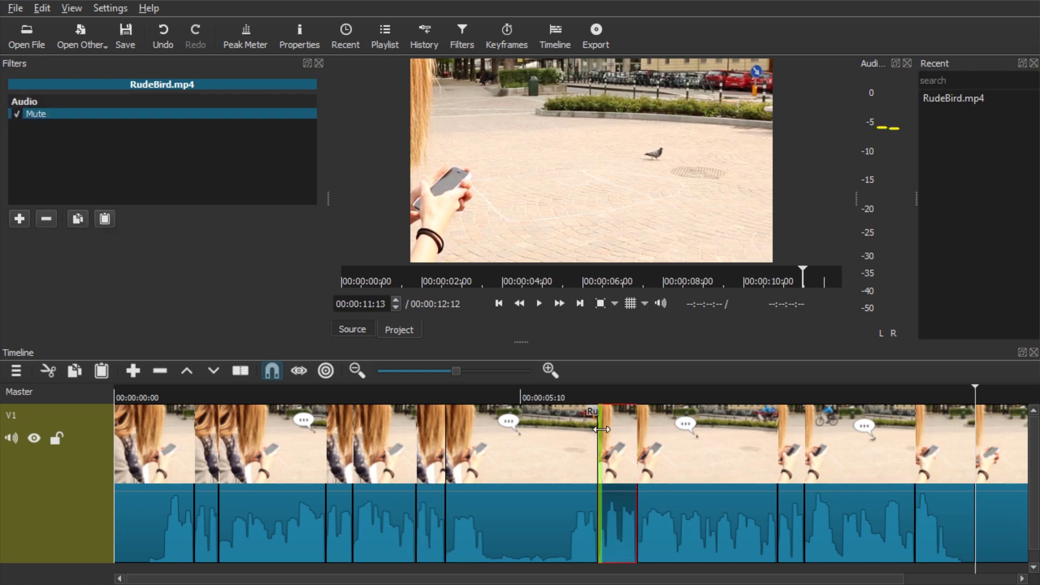
click(754, 435)
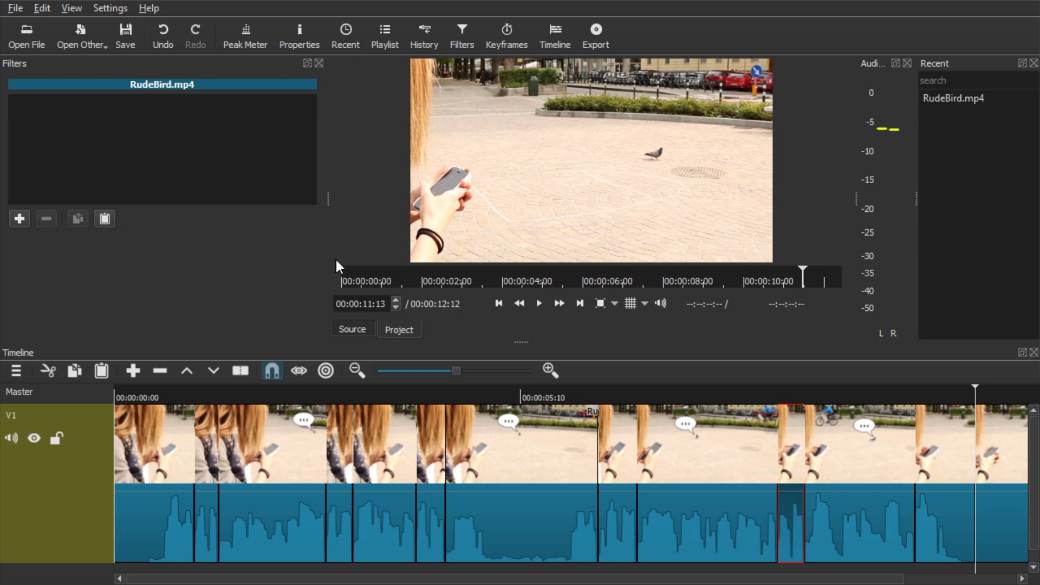
click(105, 220)
click(948, 448)
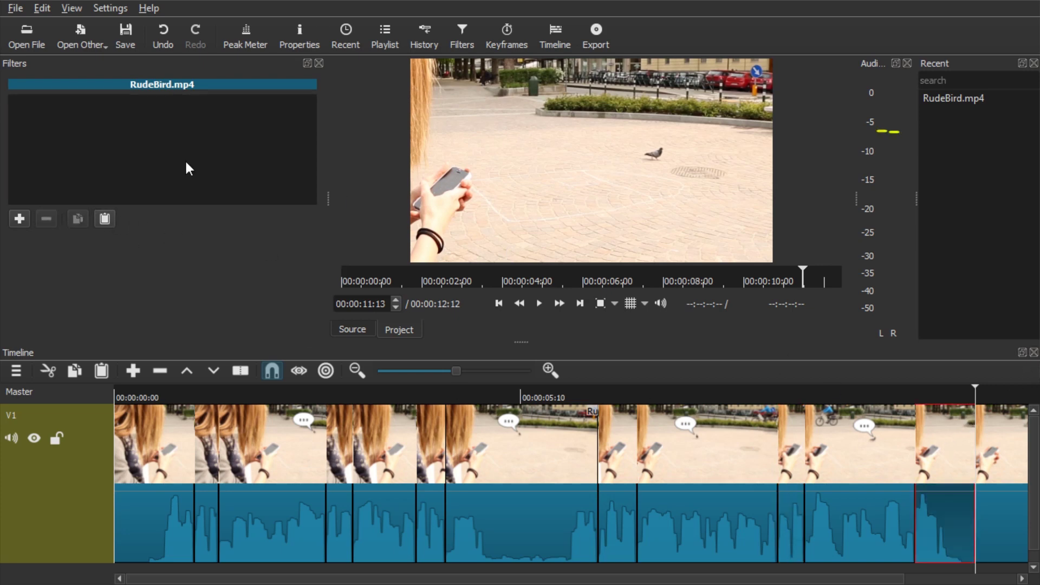
click(103, 220)
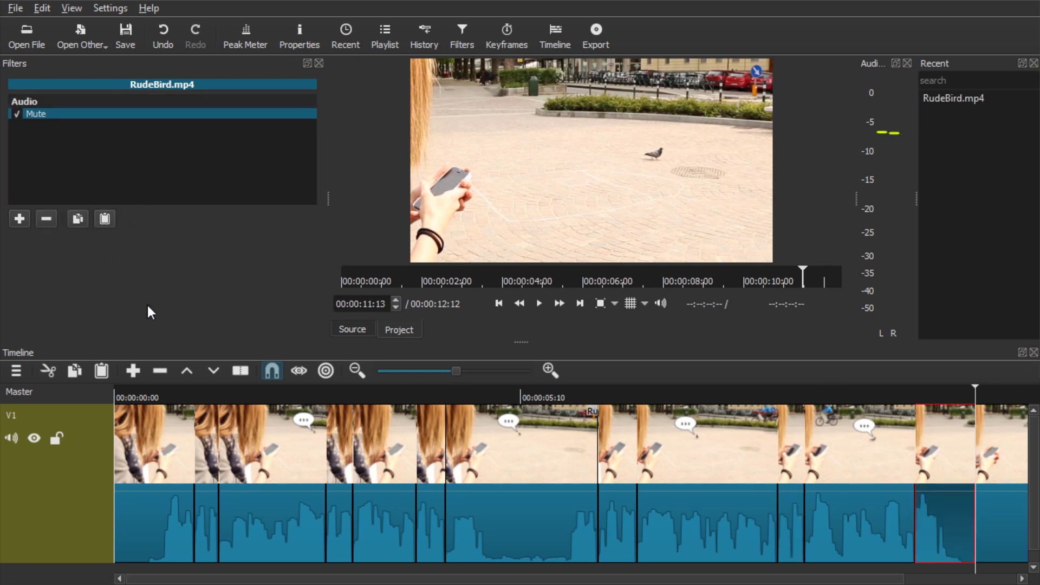
click(122, 396)
key(space)
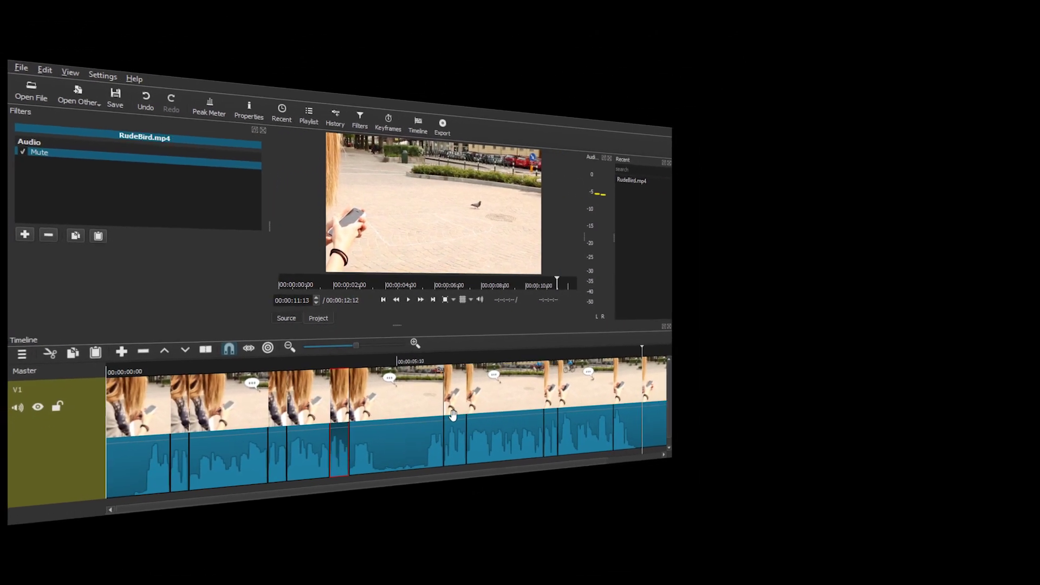
Step: Paste the Mute filter onto two more unmuted short pieces
click(452, 415)
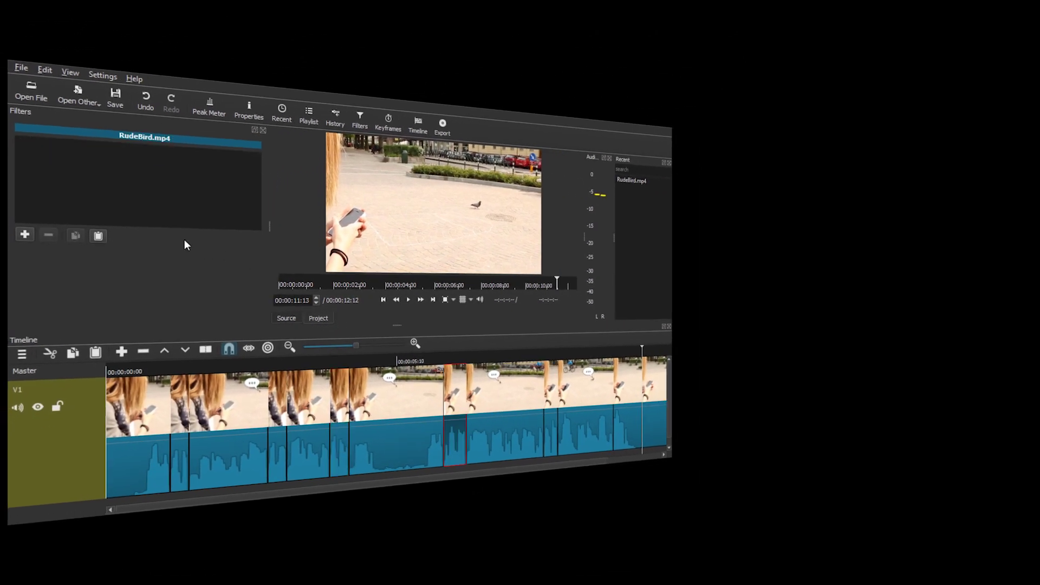
click(101, 238)
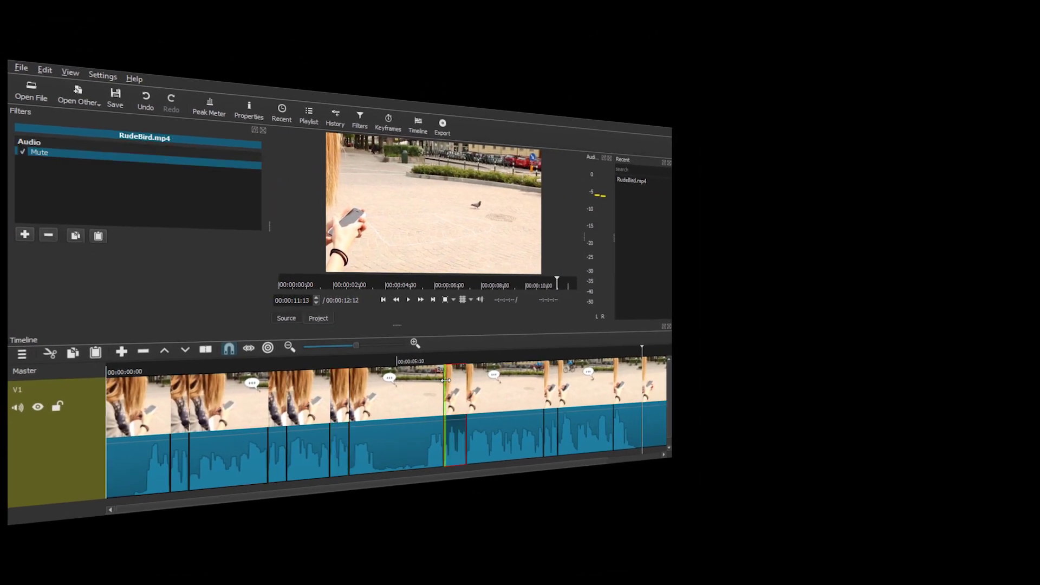
click(553, 389)
click(100, 235)
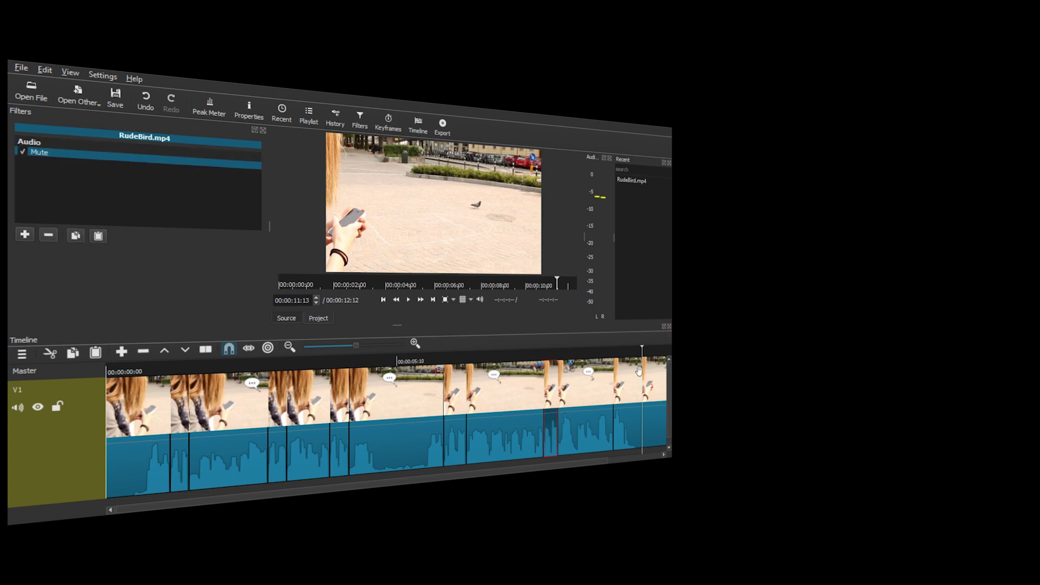